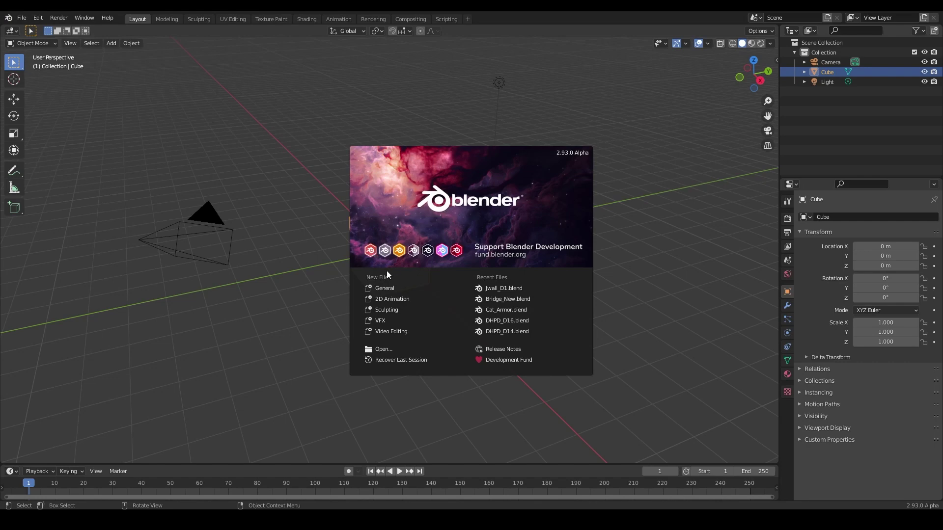
Step: Dismiss the splash screen and open Blender Preferences from the Edit menu
{"action": "left_click", "coordinate": [38, 18]}
{"action": "left_click", "coordinate": [39, 20]}
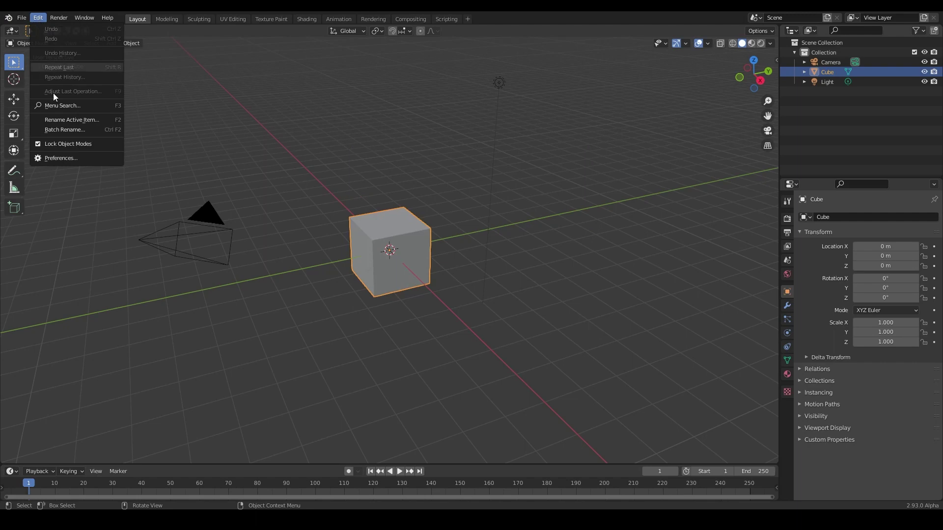
{"action": "left_click", "coordinate": [42, 158]}
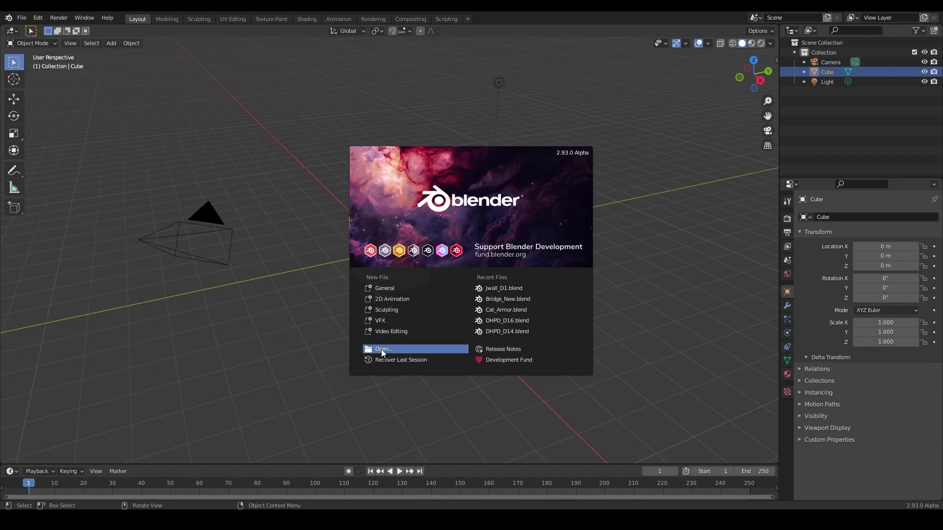
Step: Load Blender_For_3D_Printing_LayoutDefaut.blend from the Downloads folder
{"action": "left_click", "coordinate": [326, 346]}
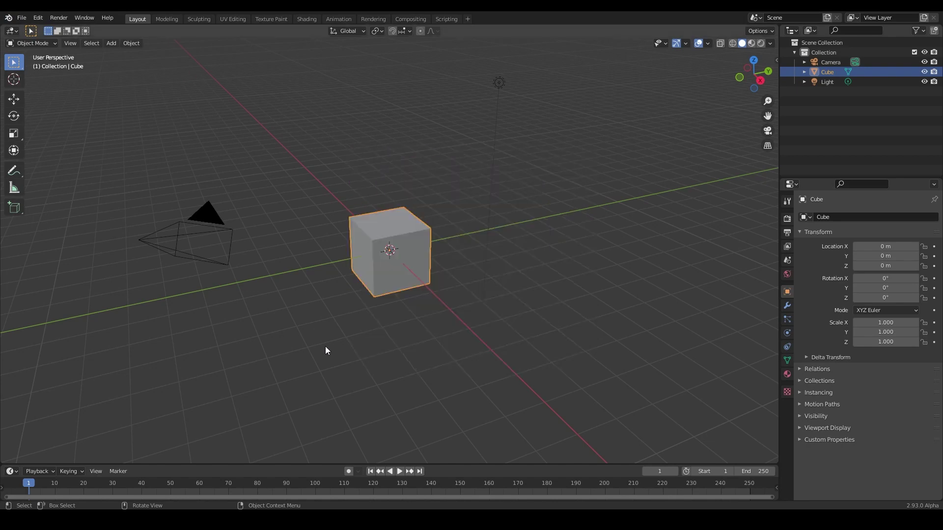
{"action": "left_click", "coordinate": [18, 18]}
{"action": "left_click", "coordinate": [31, 37]}
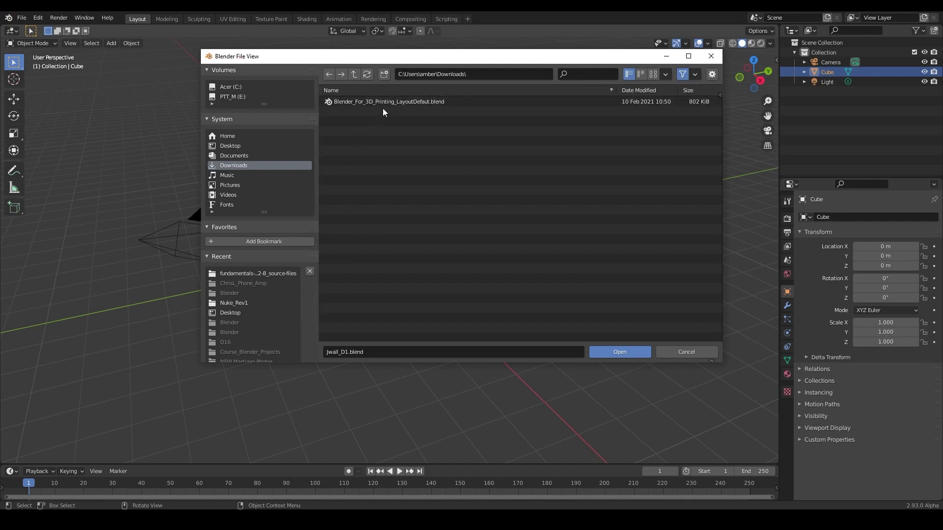
{"action": "left_click", "coordinate": [358, 101]}
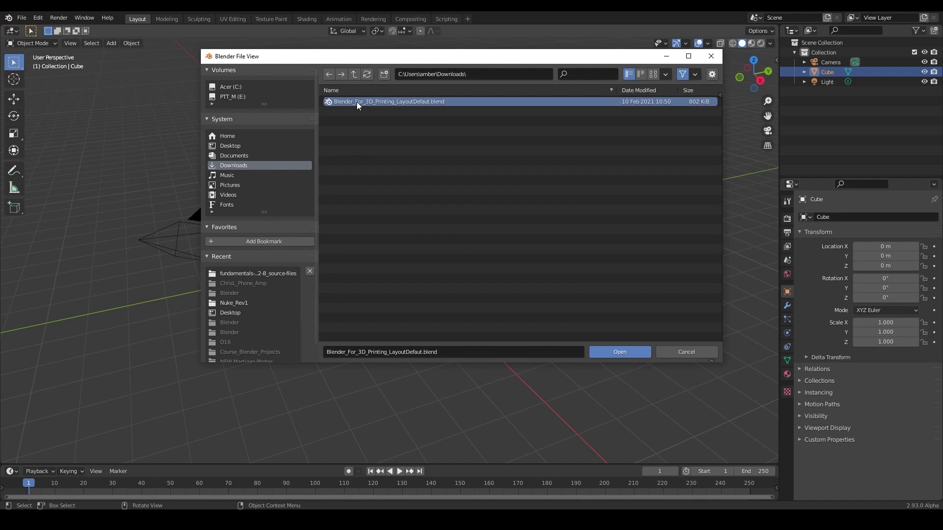
{"action": "left_click", "coordinate": [617, 353]}
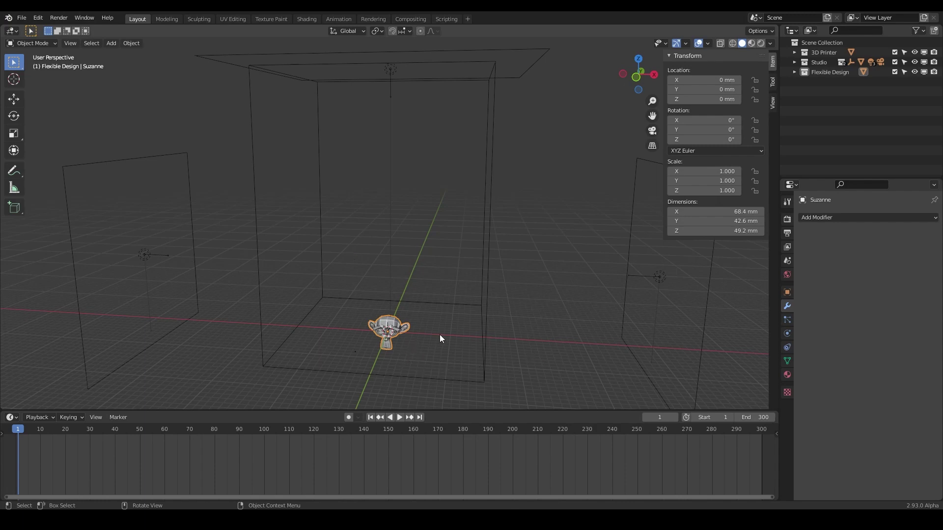
{"action": "scroll", "coordinate": [388, 363], "scroll_direction": "up", "scroll_amount": 5}
{"action": "middle_click_drag", "start_coordinate": [385, 372], "coordinate": [414, 17]}
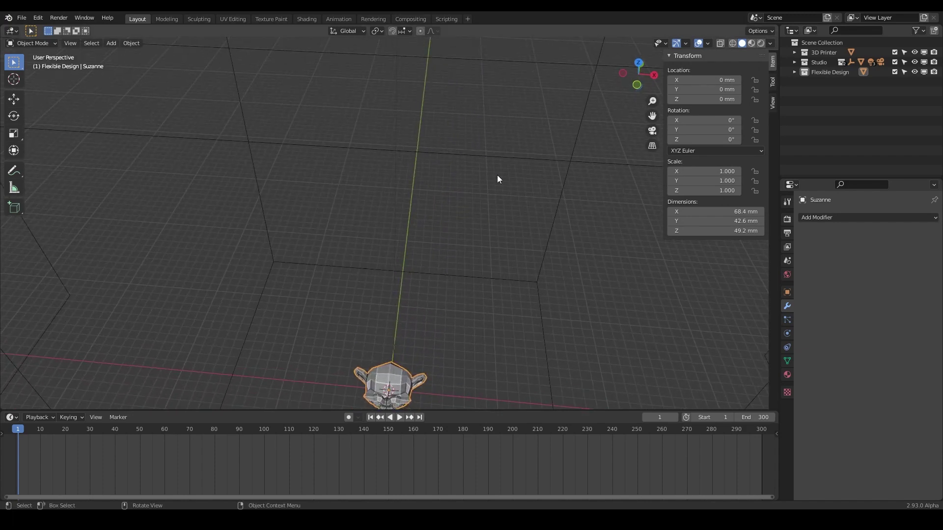
{"action": "left_click_drag", "start_coordinate": [652, 117], "coordinate": [651, 19]}
{"action": "scroll", "coordinate": [397, 328], "scroll_direction": "up", "scroll_amount": 8}
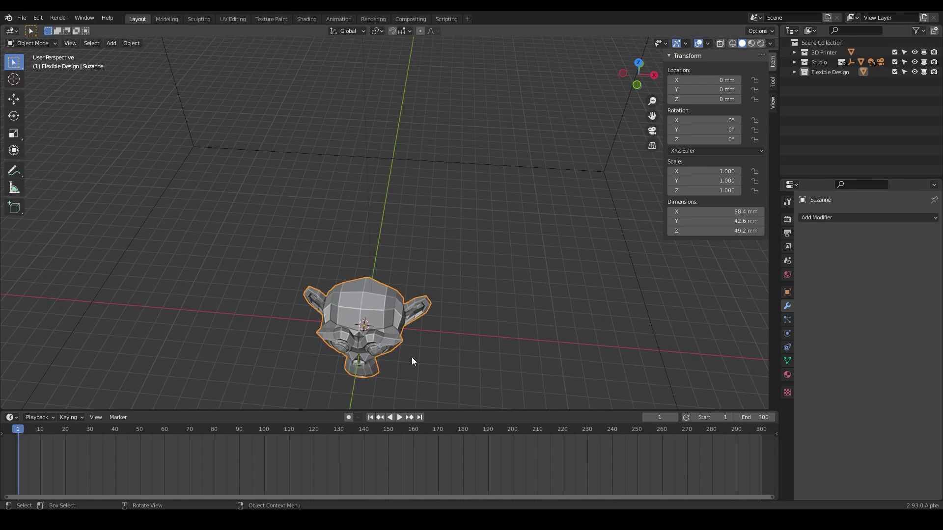
{"action": "scroll", "coordinate": [415, 339], "scroll_direction": "up", "scroll_amount": 3}
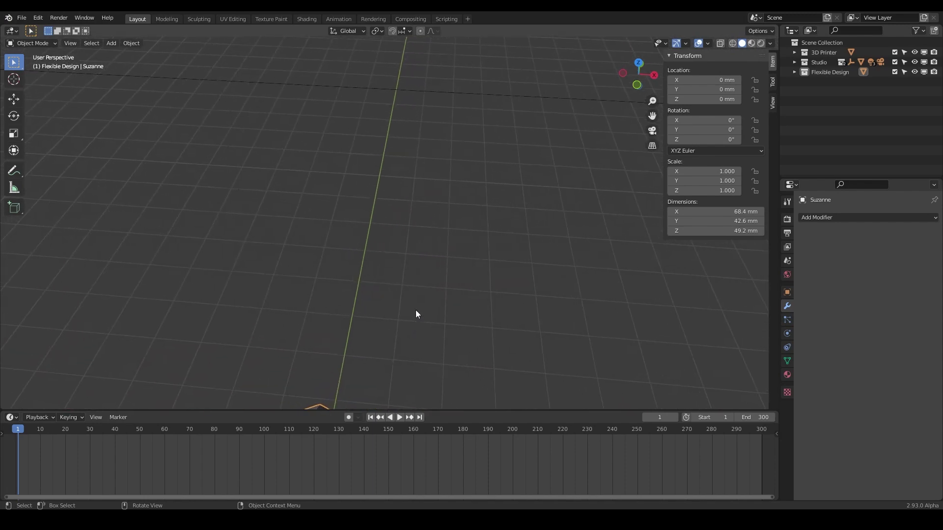
{"action": "scroll", "coordinate": [422, 315], "scroll_direction": "down", "scroll_amount": 5}
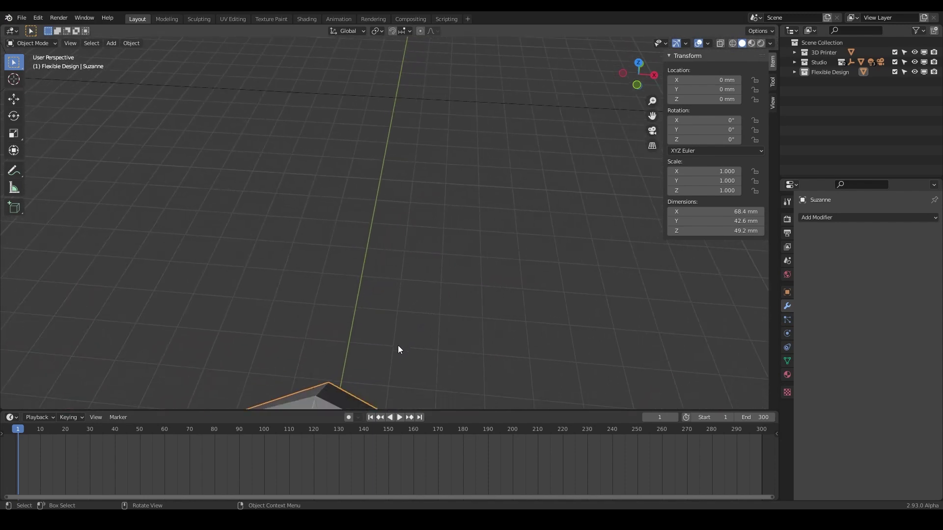
{"action": "scroll", "coordinate": [395, 333], "scroll_direction": "down", "scroll_amount": 6}
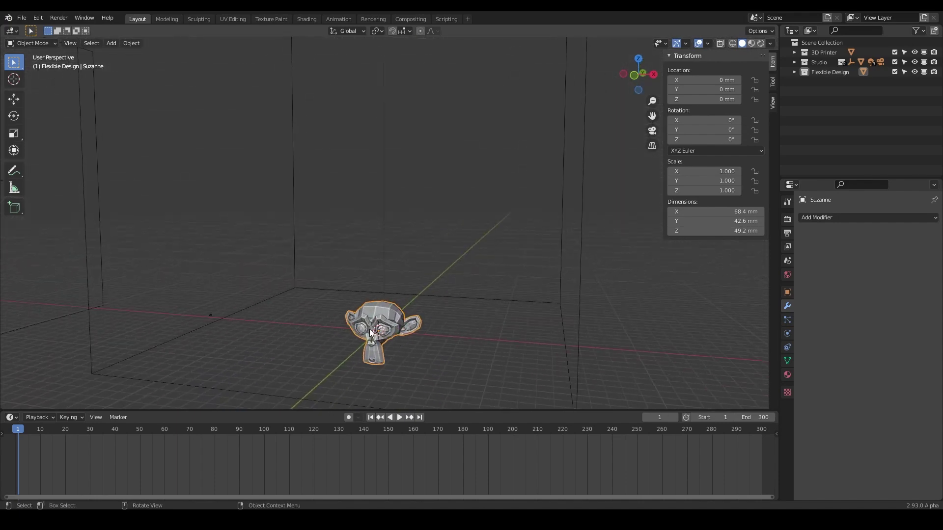
{"action": "scroll", "coordinate": [288, 191], "scroll_direction": "down", "scroll_amount": 2}
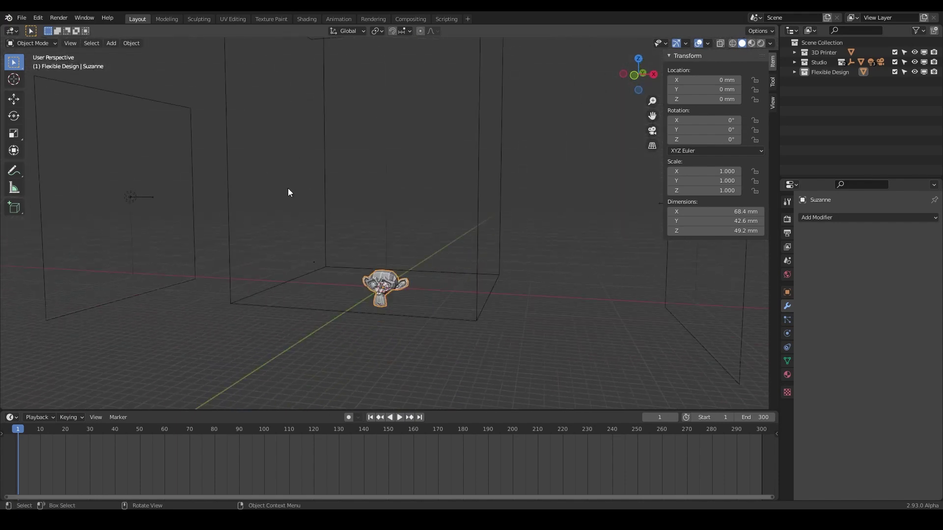
{"action": "middle_click_drag", "start_coordinate": [376, 174], "coordinate": [393, 275], "text": "shift"}
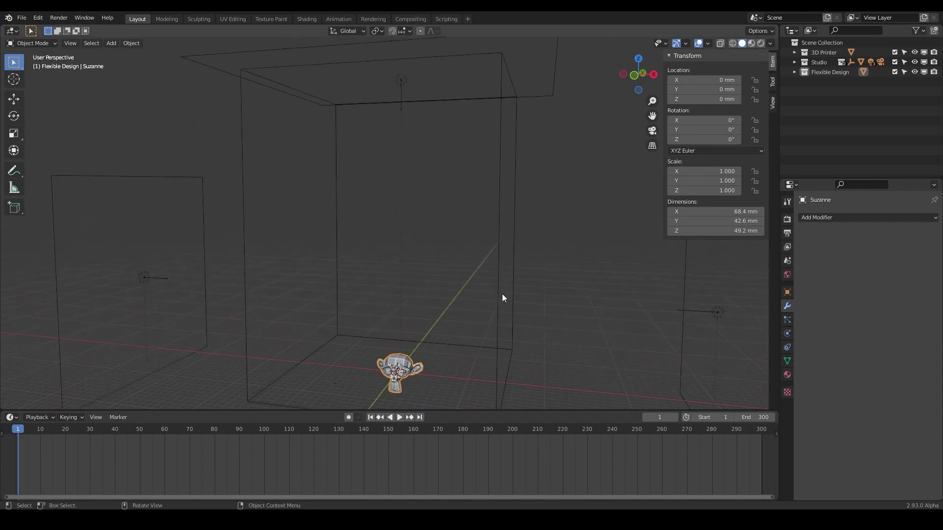
{"action": "middle_click_drag", "start_coordinate": [492, 313], "coordinate": [462, 275], "text": "shift"}
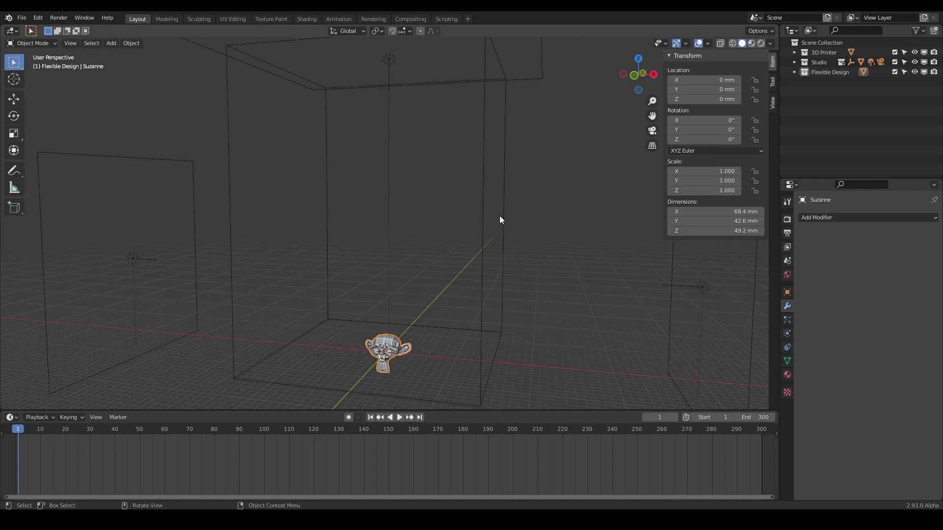
Step: Expand the 3D Printer collection and rename its volume object, keeping the name 'CR10 Volume'
{"action": "left_click", "coordinate": [794, 52]}
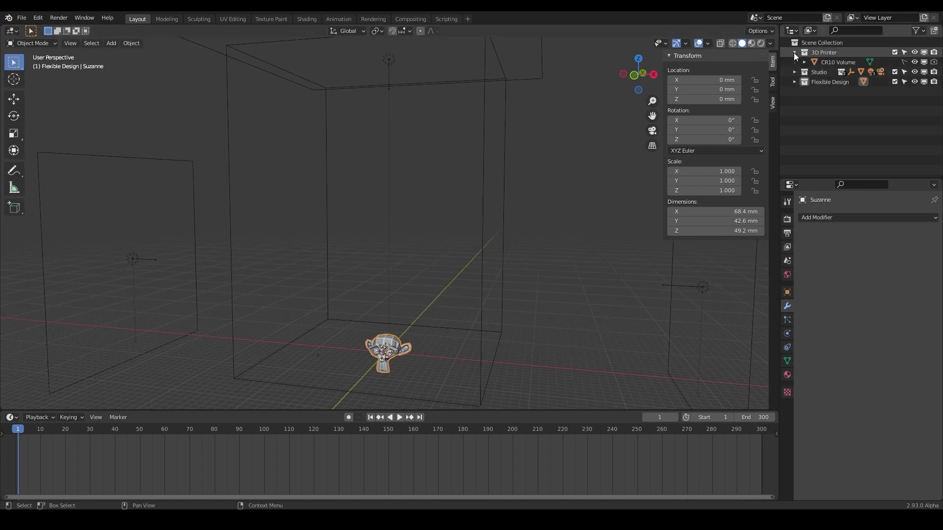
{"action": "left_click", "coordinate": [832, 62]}
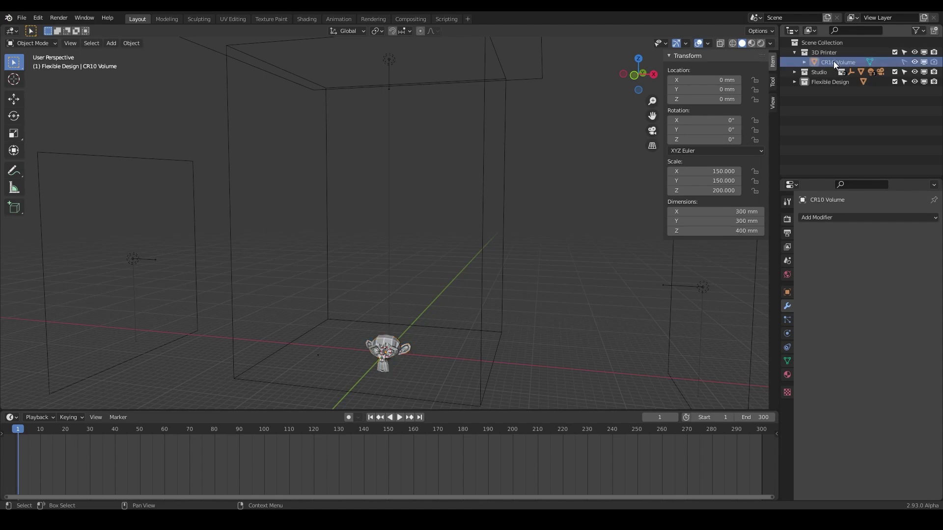
{"action": "double_click", "coordinate": [832, 61]}
{"action": "left_click", "coordinate": [821, 62]}
{"action": "key", "text": "Delete"}
{"action": "key", "text": "Delete"}
{"action": "key", "text": "Delete"}
{"action": "key", "text": "Delete"}
{"action": "type", "text": "Your"}
{"action": "key", "text": "BackSpace"}
{"action": "key", "text": "BackSpace"}
{"action": "key", "text": "BackSpace"}
{"action": "key", "text": "BackSpace"}
{"action": "key", "text": "Delete"}
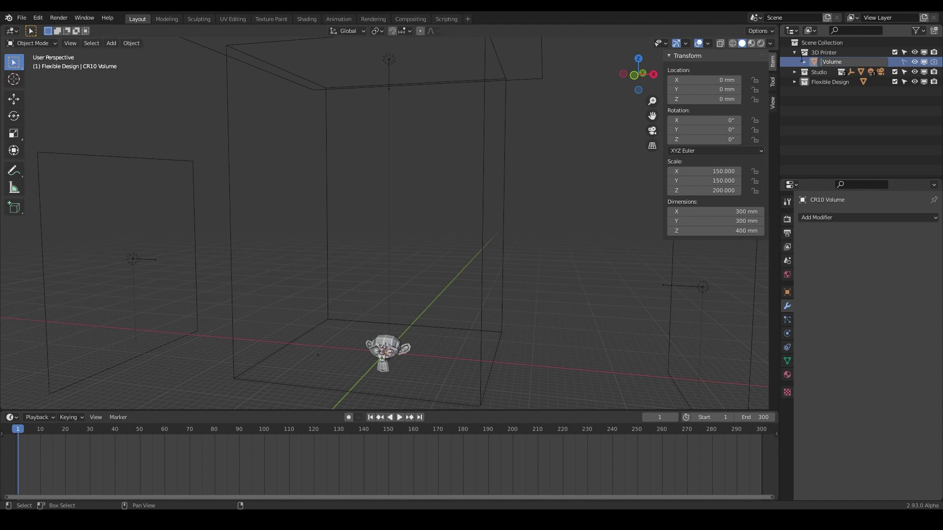
{"action": "type", "text": "CR10"}
{"action": "key", "text": "Return"}
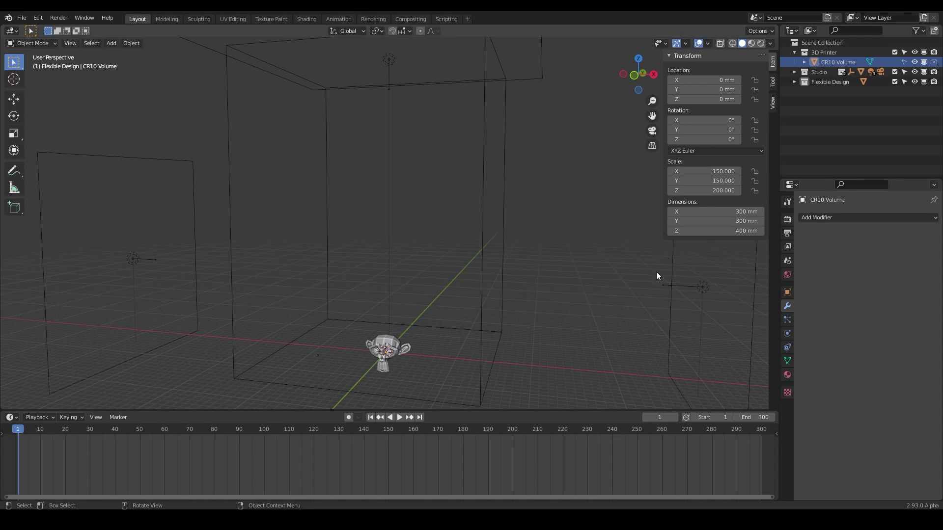
Step: Toggle the N sidebar and set the printer volume's X dimension to 100 mm
{"action": "key", "text": "n"}
{"action": "key", "text": "n"}
{"action": "key", "text": "n"}
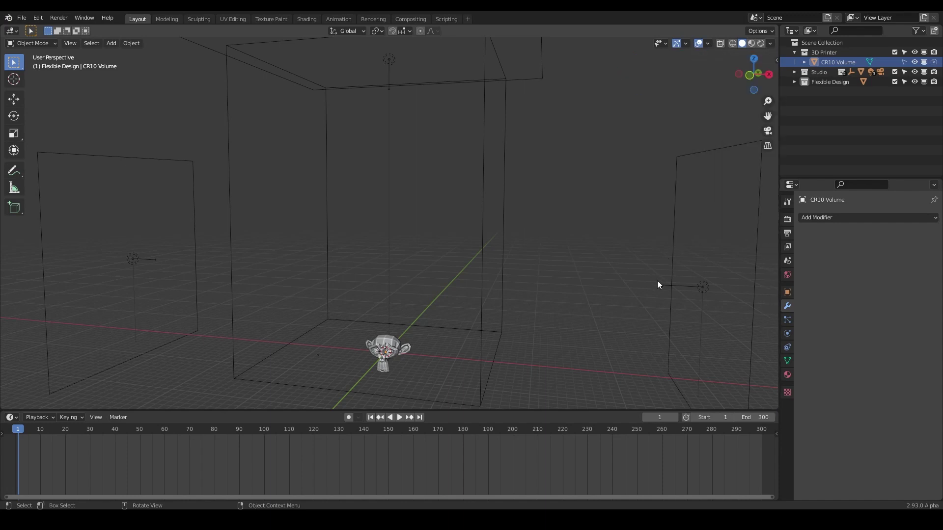
{"action": "key", "text": "n"}
{"action": "key", "text": "n"}
{"action": "key", "text": "n"}
{"action": "key", "text": "n"}
{"action": "key", "text": "n"}
{"action": "key", "text": "n"}
{"action": "key", "text": "n"}
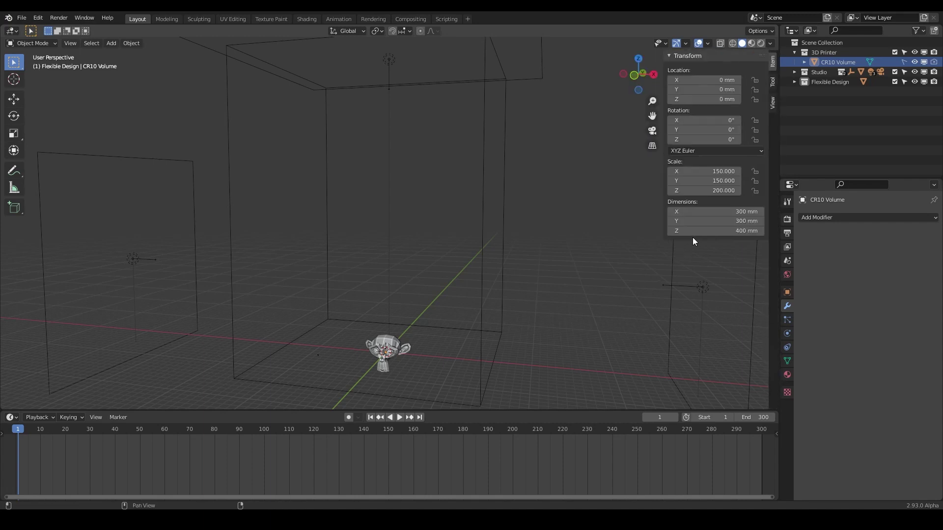
{"action": "left_click", "coordinate": [725, 211]}
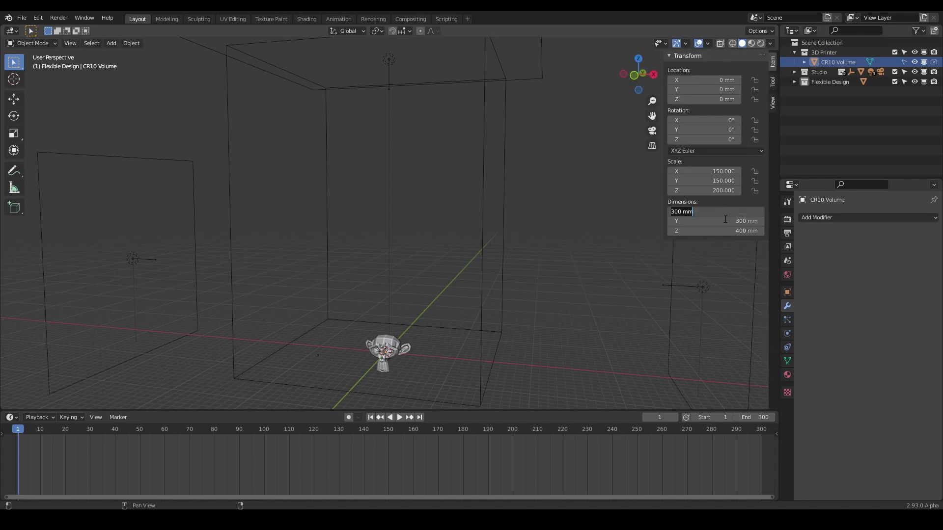
{"action": "type", "text": "100"}
{"action": "key", "text": "Return"}
{"action": "left_click", "coordinate": [709, 212]}
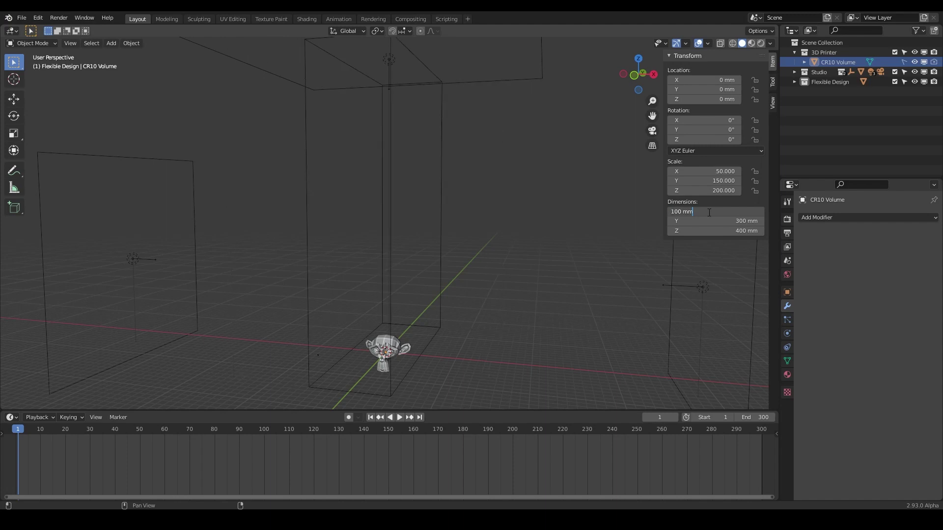
{"action": "key", "text": "Return"}
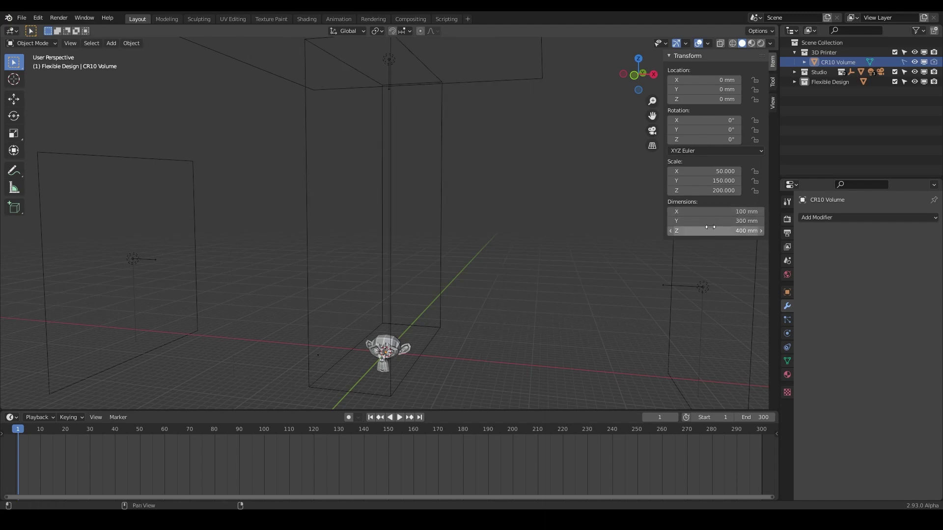
Step: Set the volume's Y dimension to 100 mm and Z to 150 mm, then switch to Rendered shading
{"action": "left_click", "coordinate": [706, 223]}
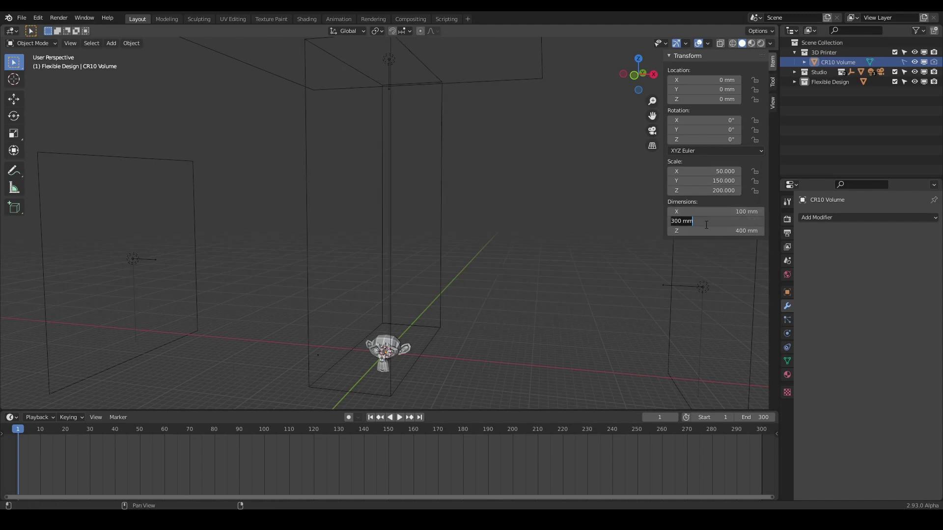
{"action": "type", "text": "2"}
{"action": "type", "text": "00"}
{"action": "key", "text": "Return"}
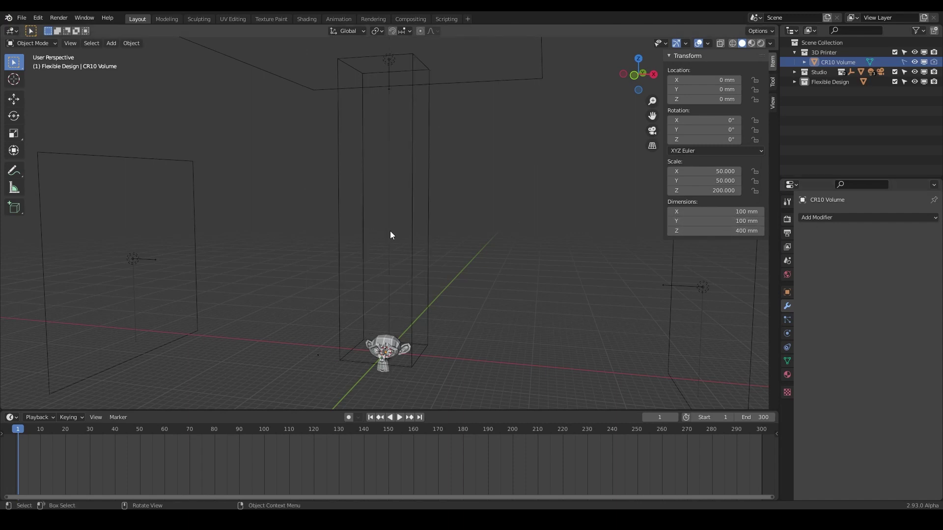
{"action": "left_click", "coordinate": [711, 235]}
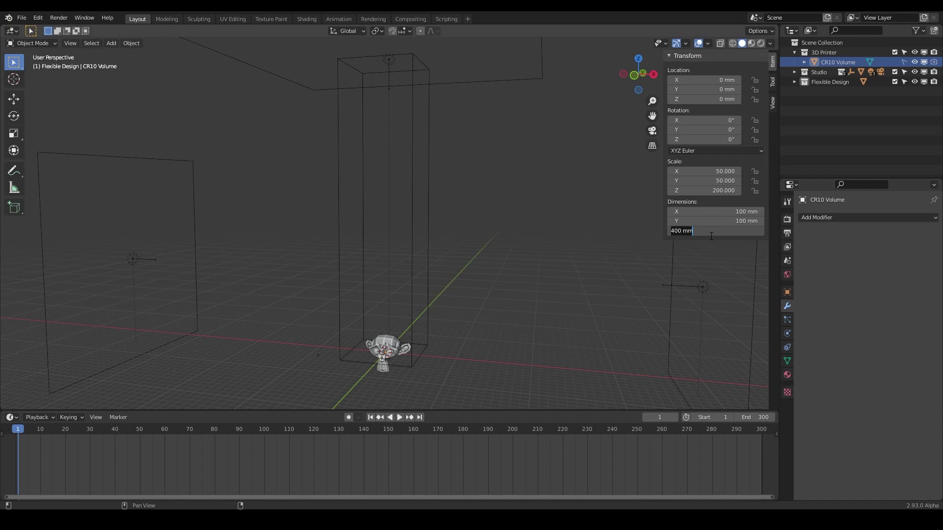
{"action": "type", "text": "1"}
{"action": "type", "text": "60"}
{"action": "key", "text": "BackSpace"}
{"action": "key", "text": "BackSpace"}
{"action": "type", "text": "50"}
{"action": "key", "text": "Return"}
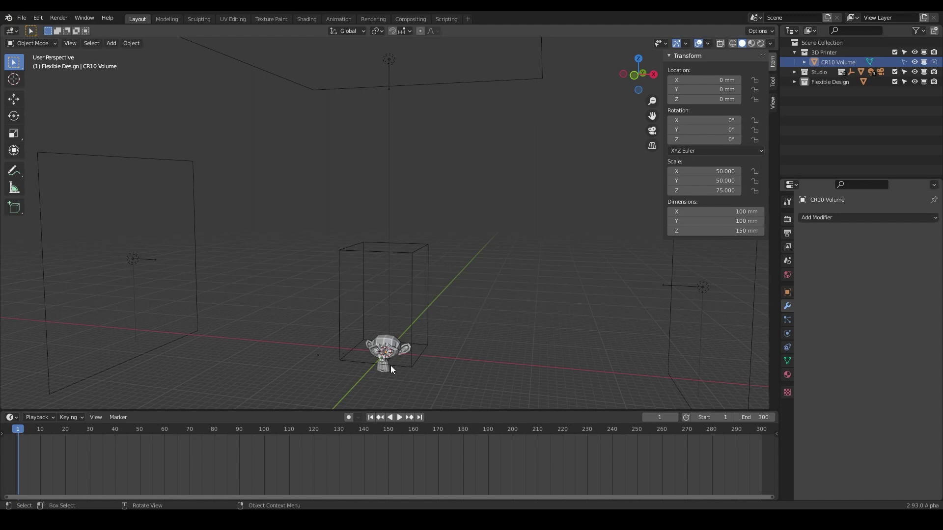
{"action": "left_click", "coordinate": [760, 44]}
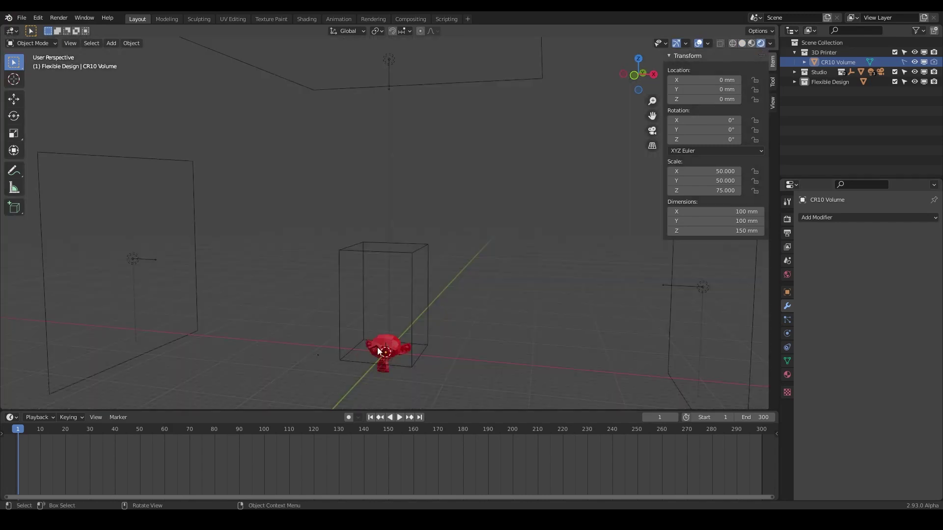
{"action": "left_click", "coordinate": [354, 91]}
{"action": "left_click", "coordinate": [404, 288]}
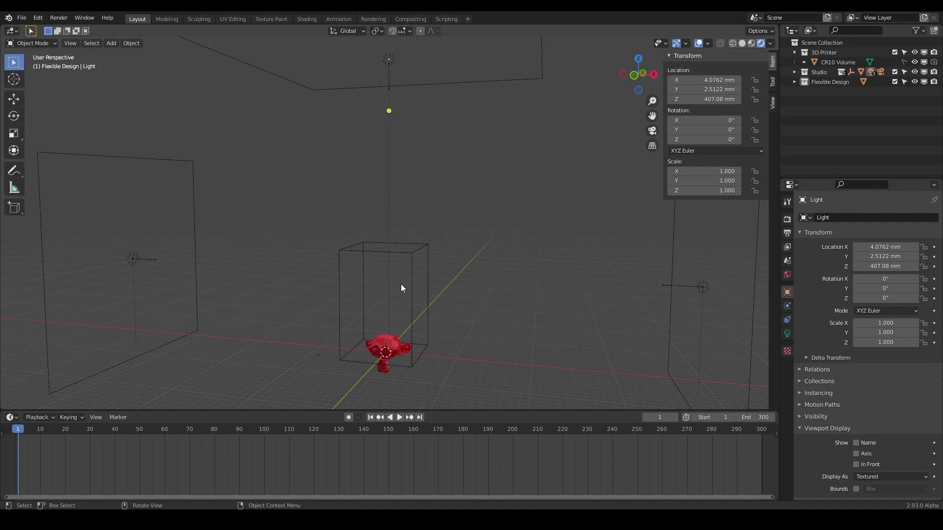
{"action": "left_click", "coordinate": [189, 235]}
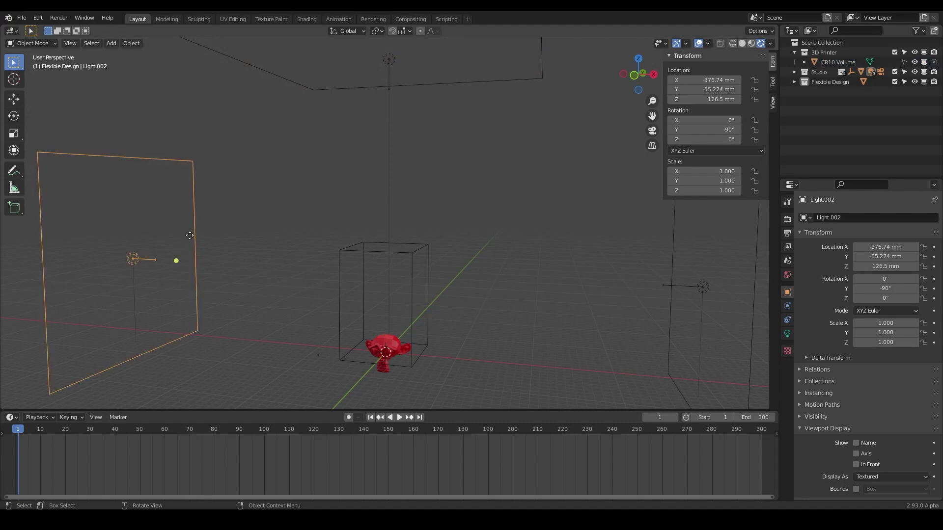
{"action": "left_click", "coordinate": [674, 256]}
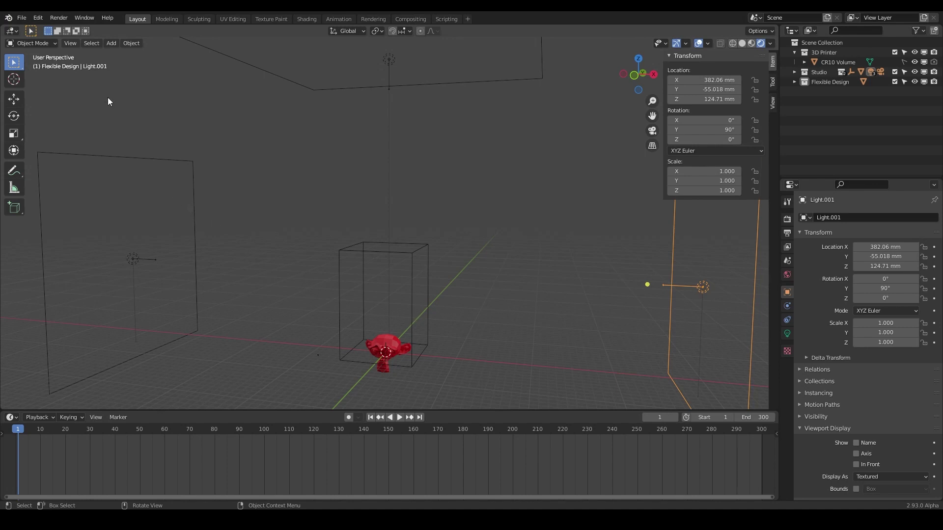
Step: Save the current printer layout as the default startup file via File > Defaults
{"action": "left_click", "coordinate": [23, 20]}
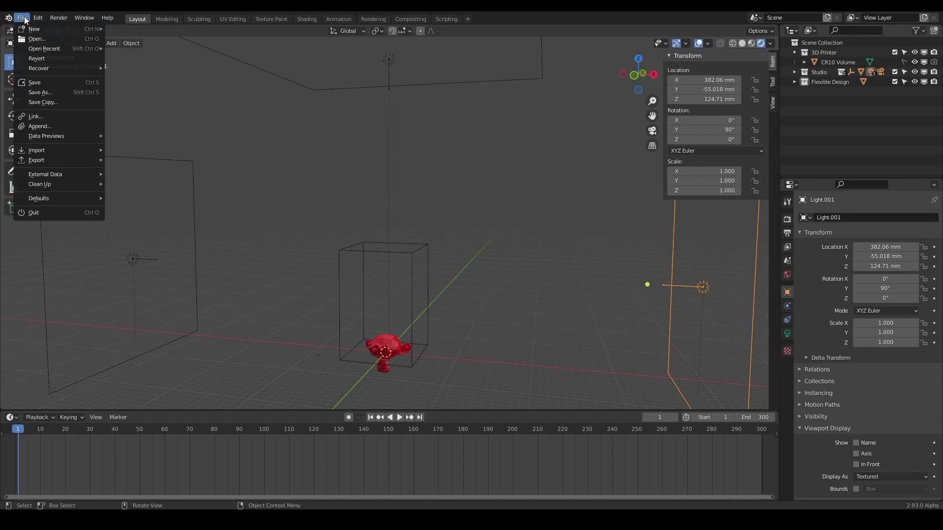
{"action": "left_click", "coordinate": [23, 19]}
{"action": "left_click", "coordinate": [23, 18]}
{"action": "left_click", "coordinate": [23, 18]}
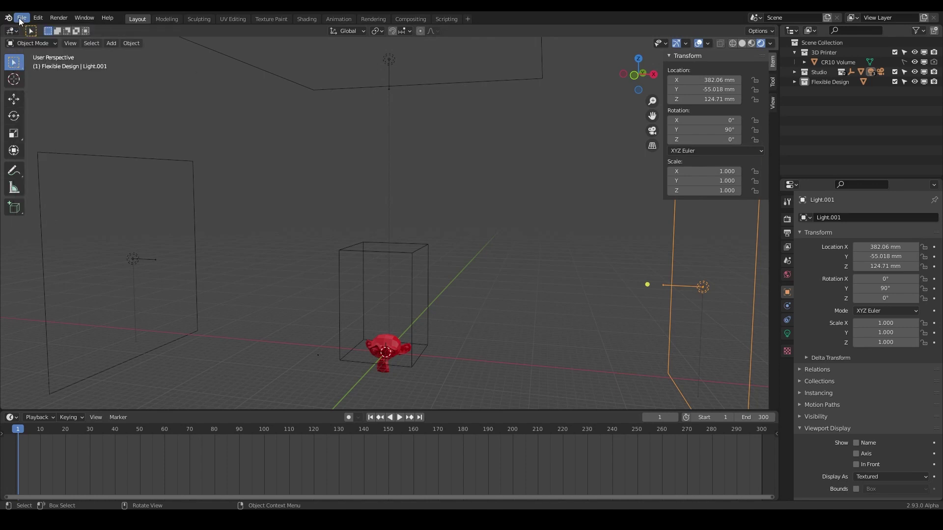
{"action": "left_click", "coordinate": [18, 18]}
{"action": "mouse_move", "coordinate": [55, 196]}
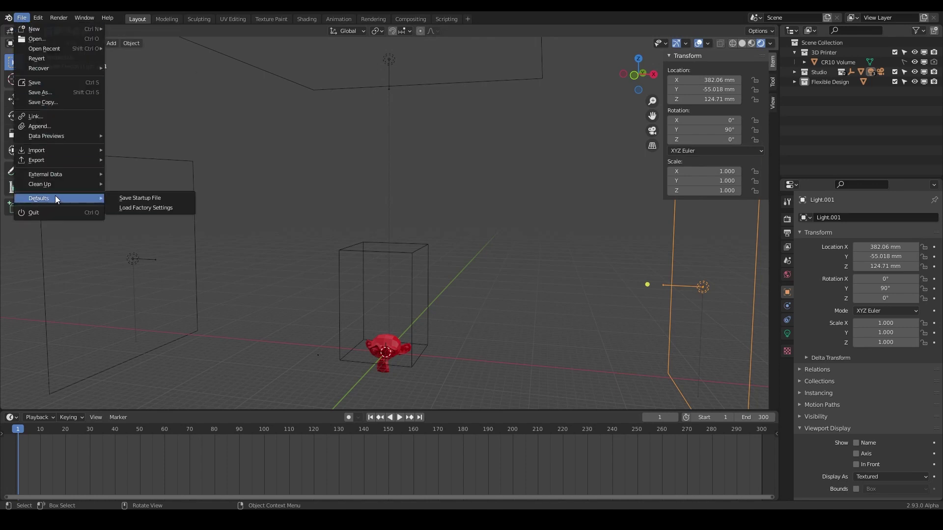
{"action": "left_click", "coordinate": [142, 199]}
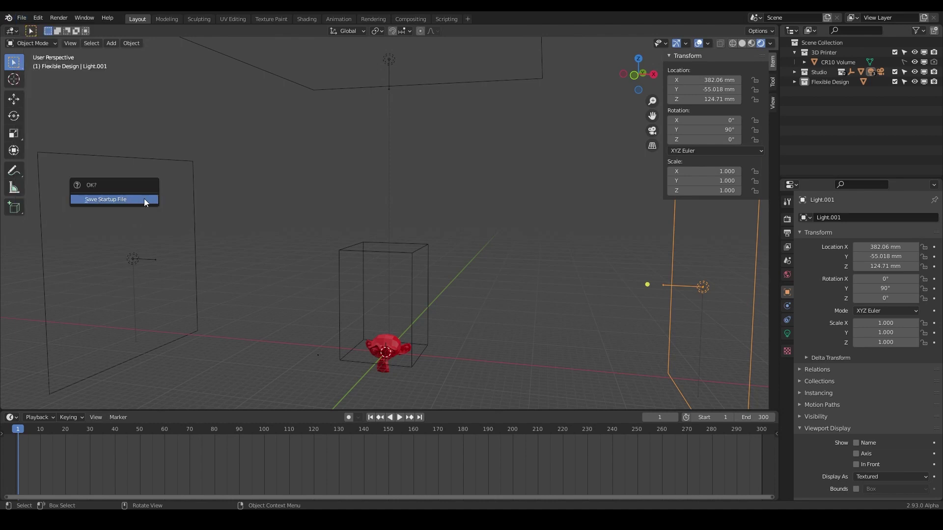
{"action": "left_click", "coordinate": [97, 202]}
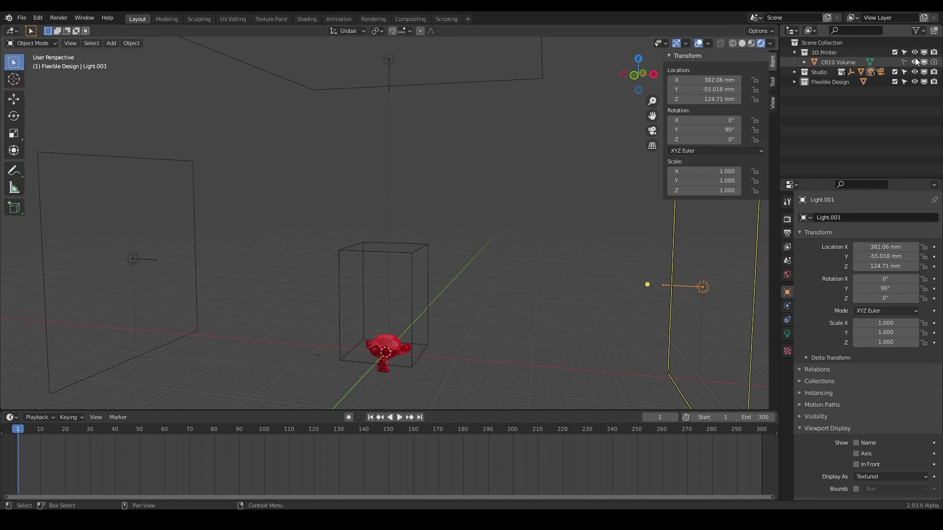
{"action": "left_click", "coordinate": [934, 12]}
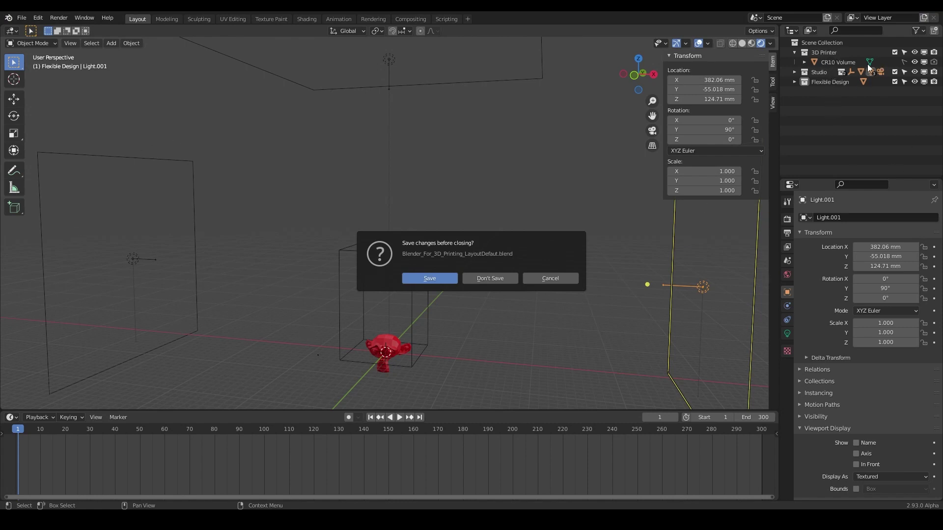
{"action": "left_click", "coordinate": [794, 73]}
{"action": "left_click", "coordinate": [794, 72]}
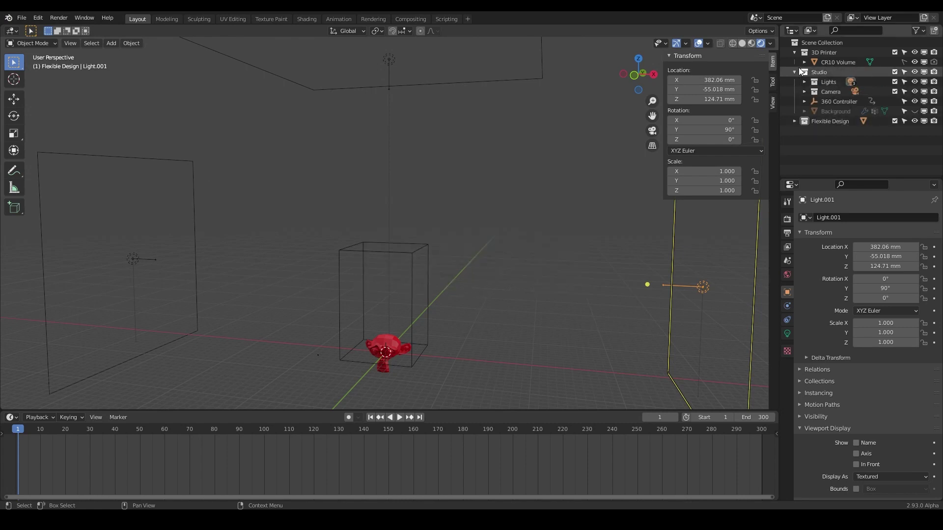
{"action": "left_click", "coordinate": [794, 72]}
{"action": "left_click", "coordinate": [794, 82]}
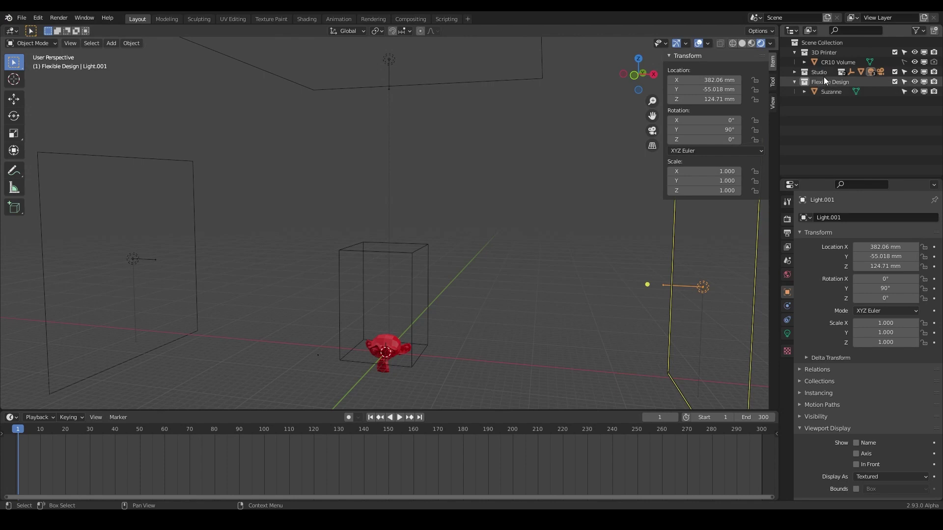
{"action": "left_click", "coordinate": [794, 82]}
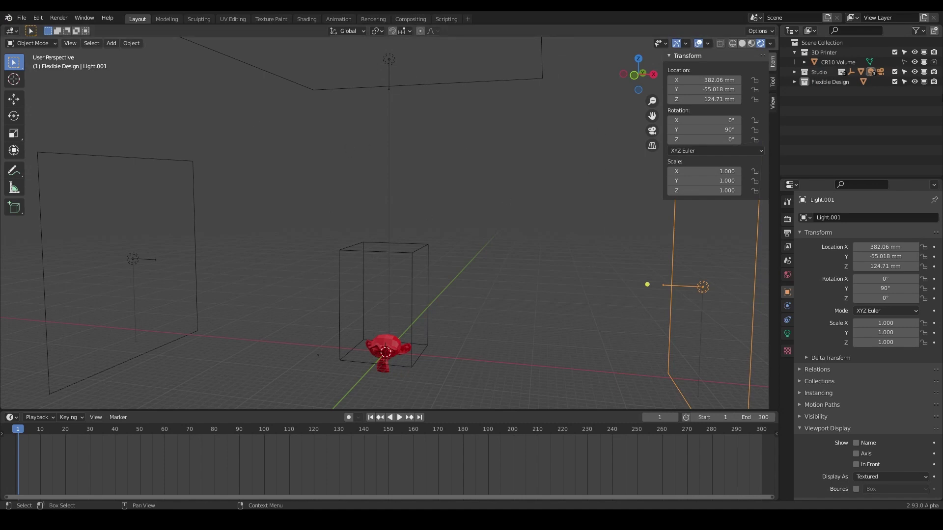
Step: Quit Blender with Don't Save, relaunch it, and choose General on the splash screen
{"action": "left_click", "coordinate": [936, 10]}
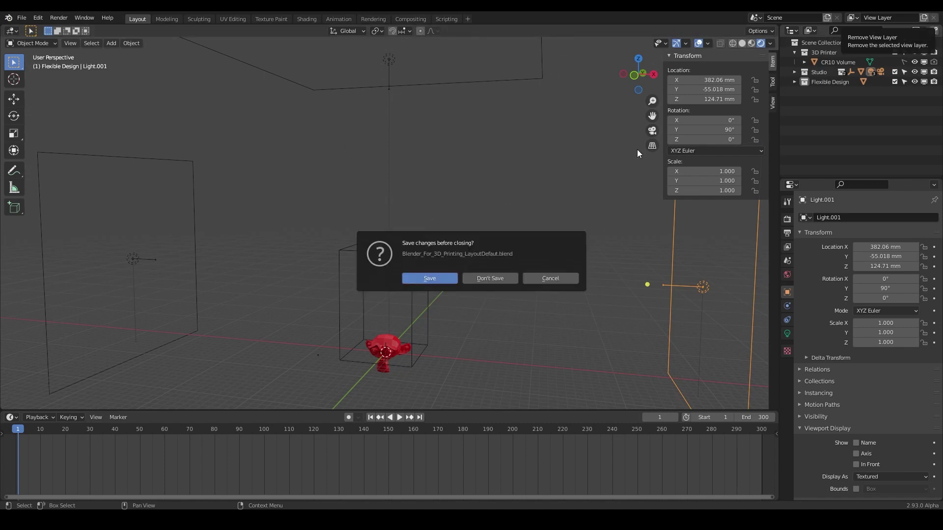
{"action": "left_click", "coordinate": [494, 280]}
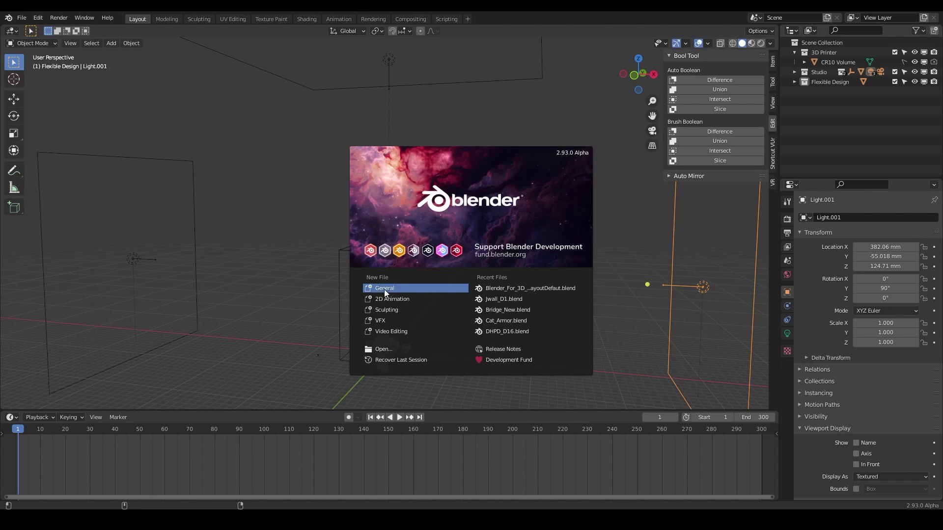
{"action": "left_click", "coordinate": [205, 342]}
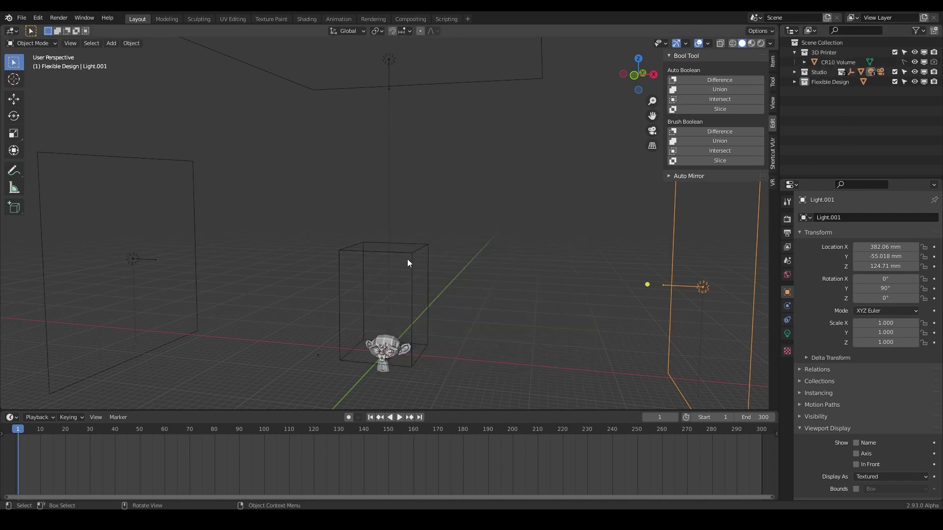
Step: Show the Item panel, select Suzanne, use Rendered shading, then select and frame CR10 Volume
{"action": "left_click", "coordinate": [772, 61]}
{"action": "left_click", "coordinate": [387, 359]}
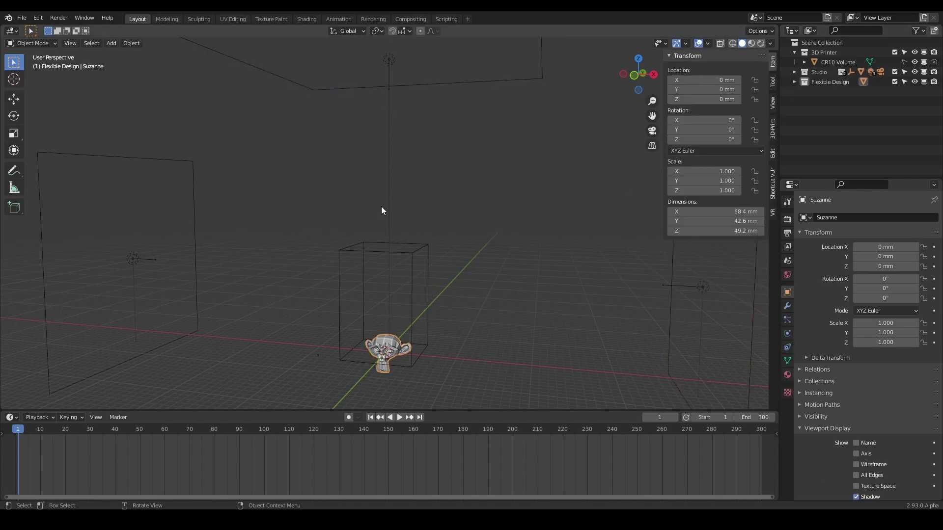
{"action": "left_click", "coordinate": [761, 43]}
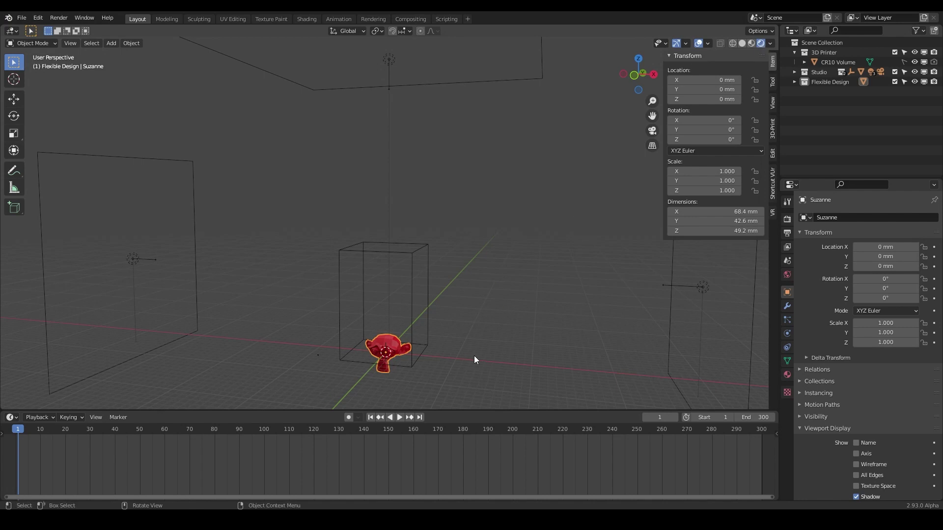
{"action": "middle_click_drag", "start_coordinate": [474, 355], "coordinate": [426, 359]}
{"action": "left_click", "coordinate": [339, 295]}
{"action": "key", "text": "KP_Decimal"}
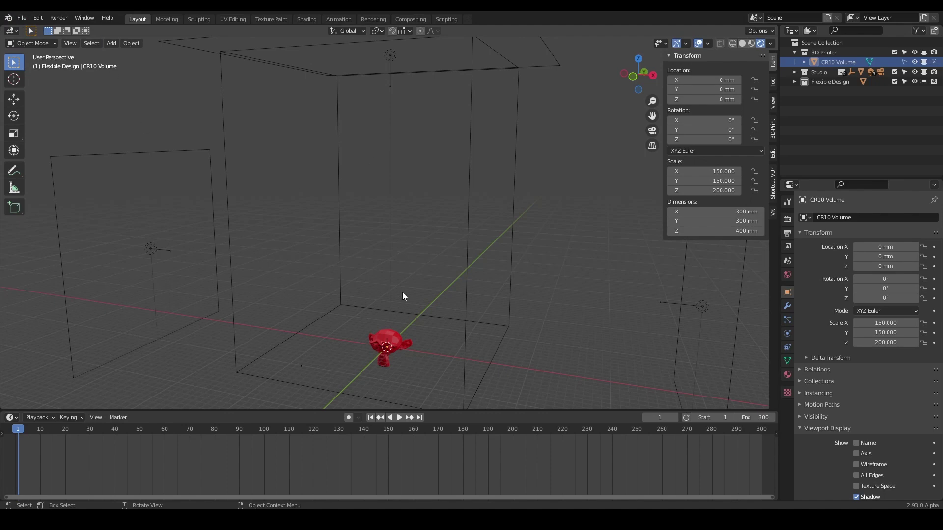
Step: In the Save As dialog, create a new folder named 'Blender UI' and open it
{"action": "left_click", "coordinate": [21, 19]}
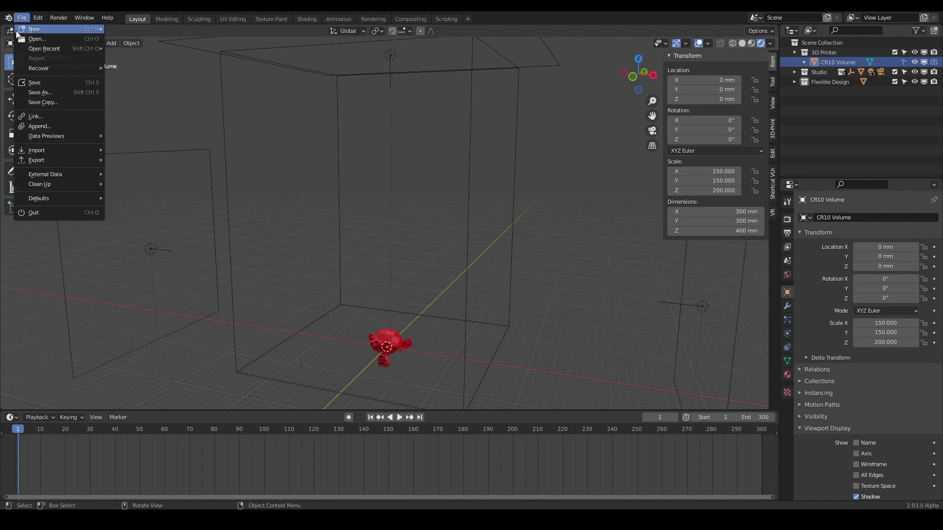
{"action": "left_click", "coordinate": [46, 92]}
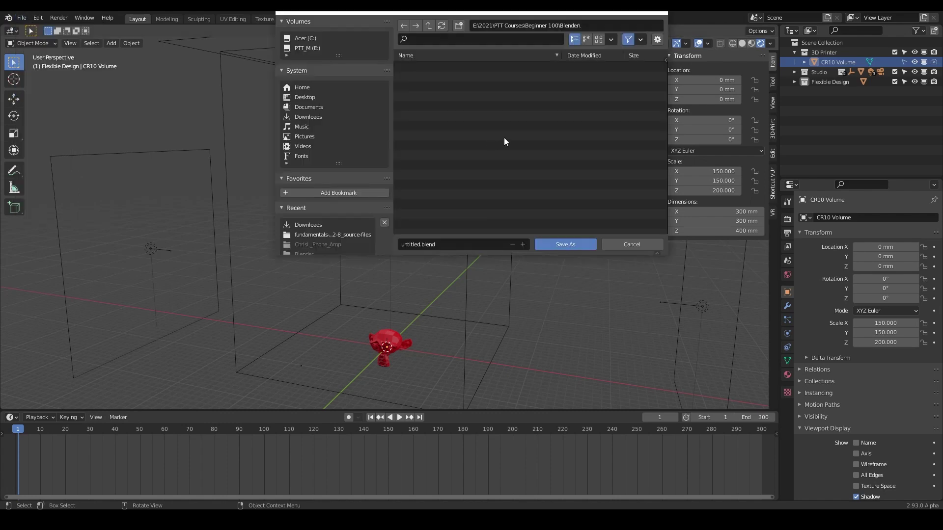
{"action": "left_click", "coordinate": [460, 27]}
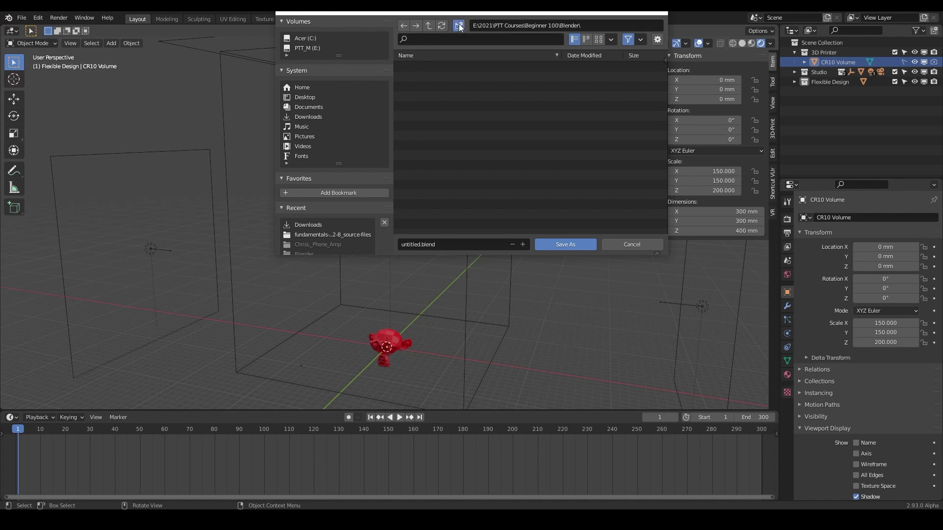
{"action": "type", "text": "Blender"}
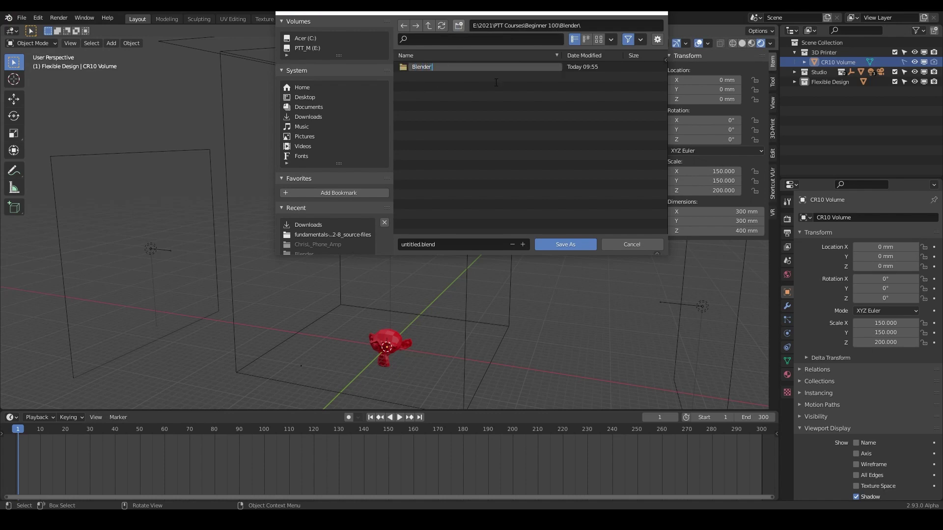
{"action": "type", "text": " UI"}
{"action": "key", "text": "Return"}
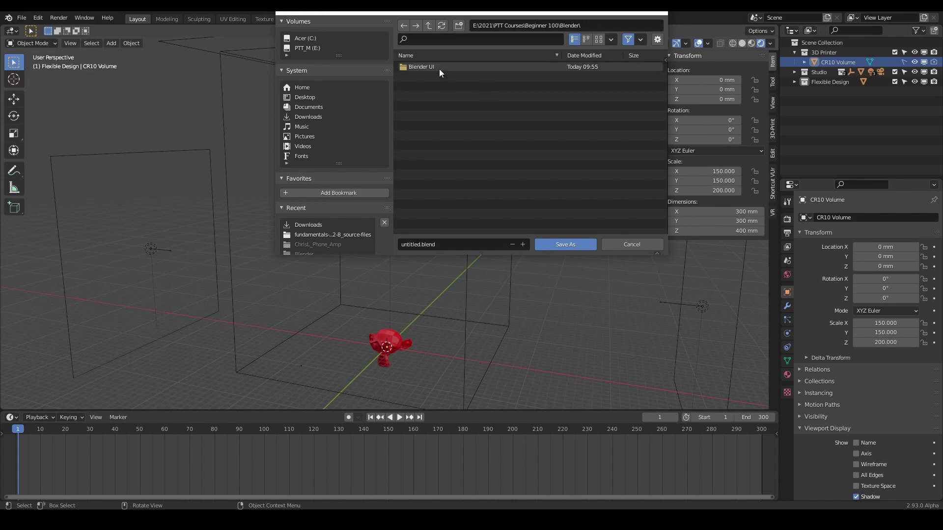
{"action": "left_click", "coordinate": [421, 68]}
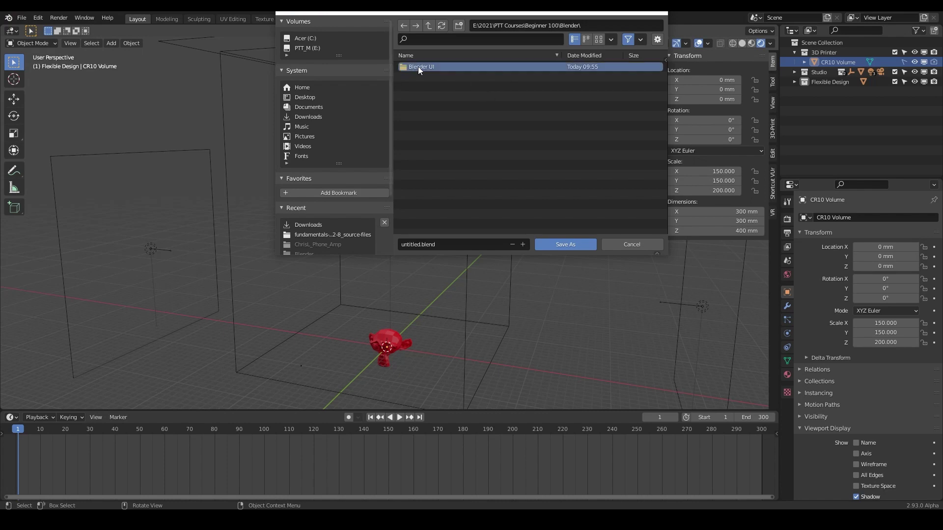
{"action": "double_click", "coordinate": [417, 66]}
Step: Save the project under the file name BlenderUI.blend
{"action": "left_click", "coordinate": [411, 244]}
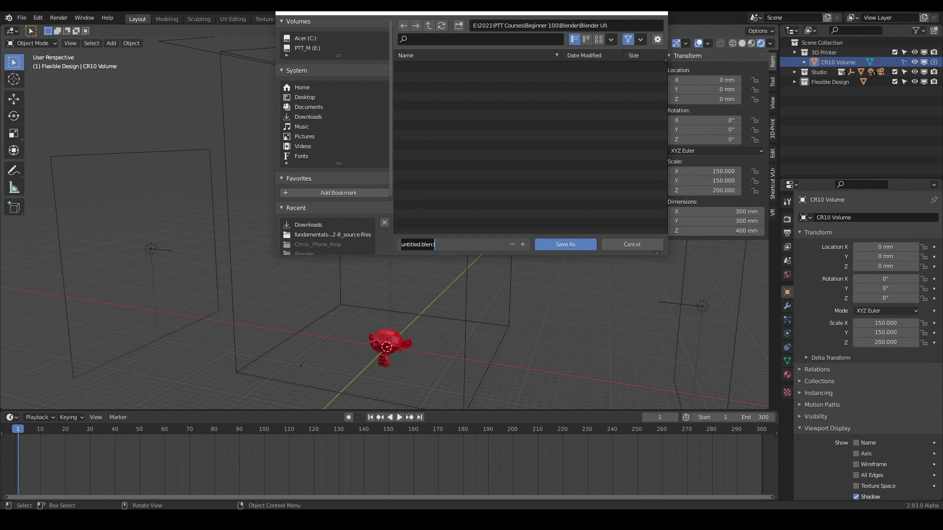
{"action": "type", "text": "Blende"}
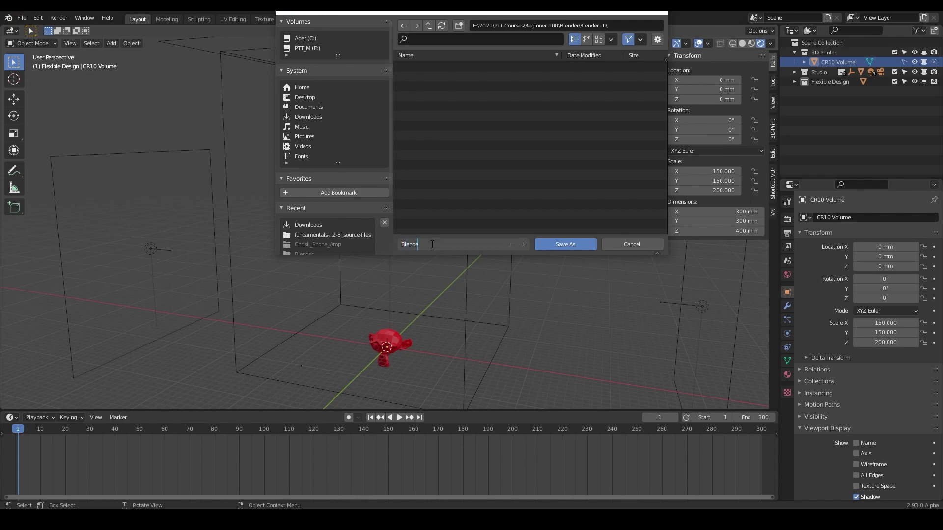
{"action": "type", "text": "rUI"}
{"action": "key", "text": "Return"}
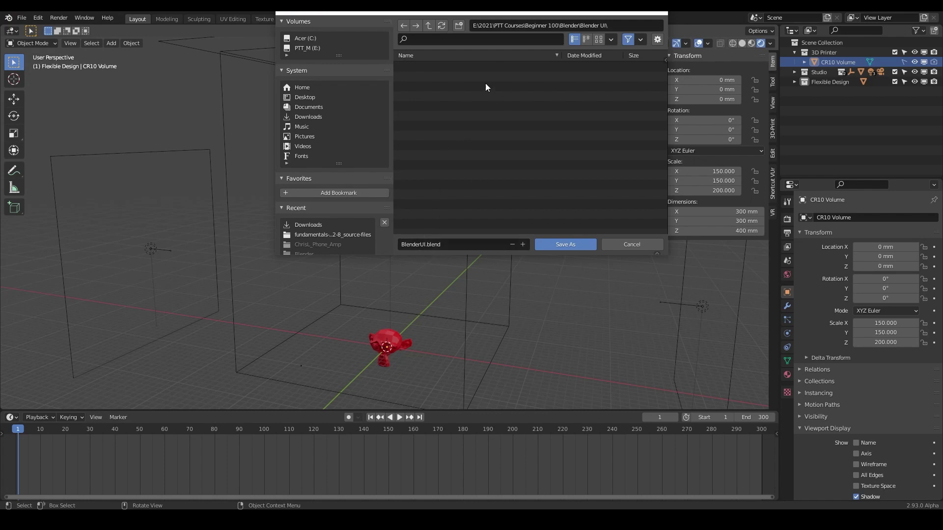
{"action": "left_click", "coordinate": [563, 245]}
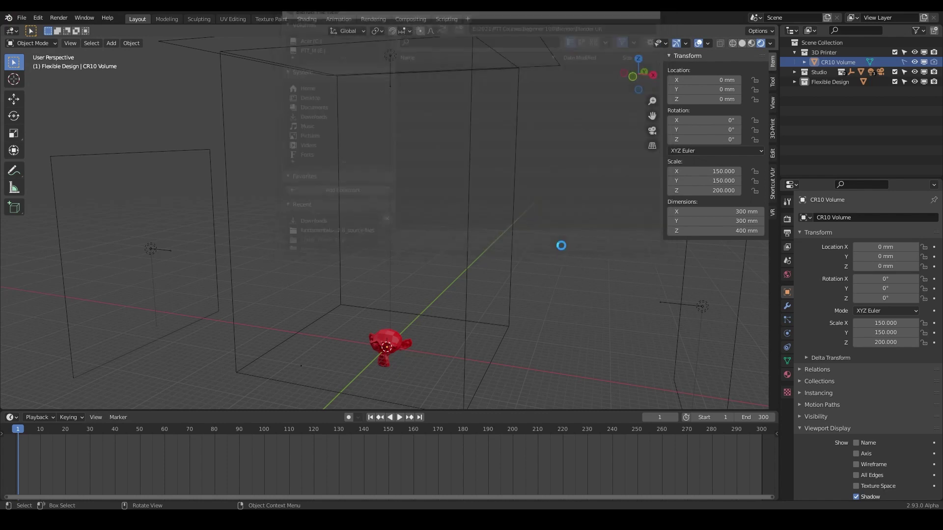